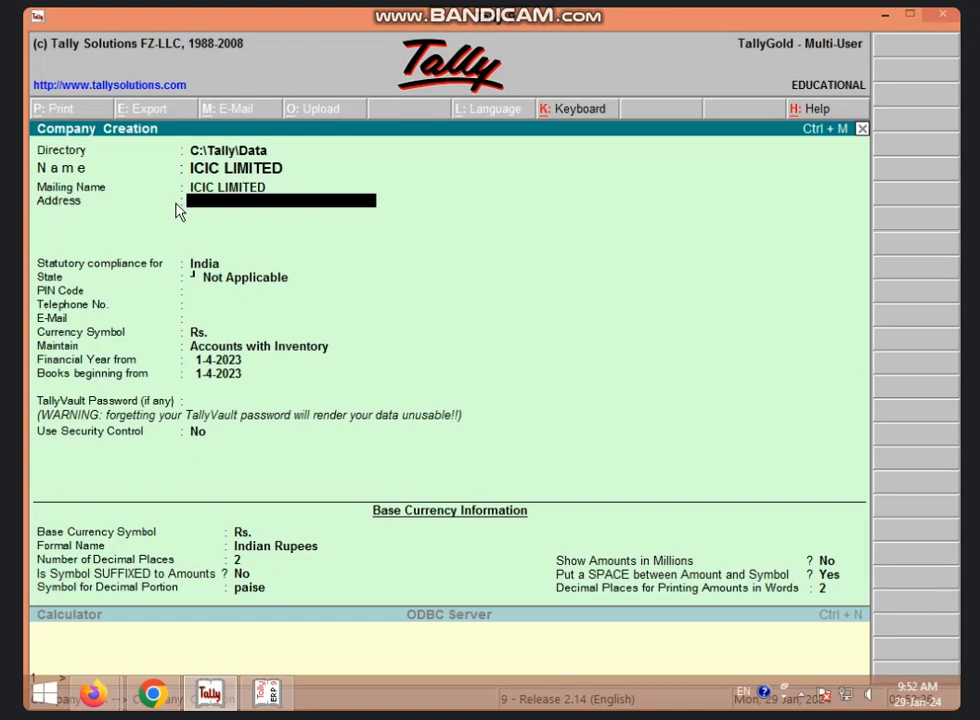
Enter ICIC LIMITED's locality address line, then a second line with two contact phone numbers.
{"action": "type", "text": "DURGA"}
{"action": "type", "text": " N"}
{"action": "key", "text": "BackSpace"}
{"action": "type", "text": "NAGAR VIDISHA"}
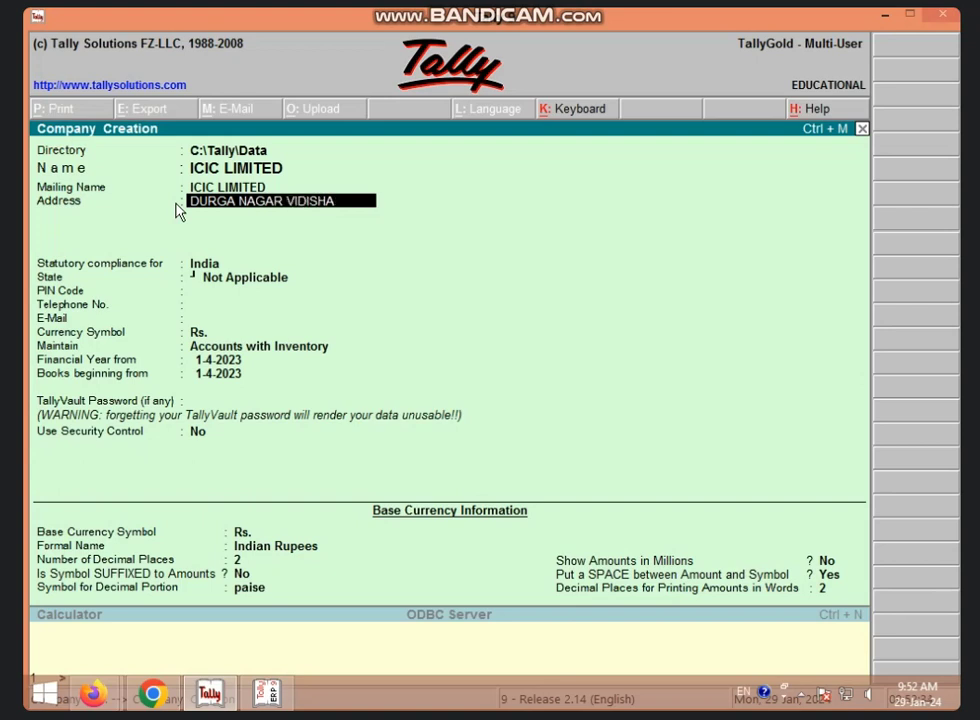
{"action": "type", "text": " MP"}
{"action": "key", "text": "Return"}
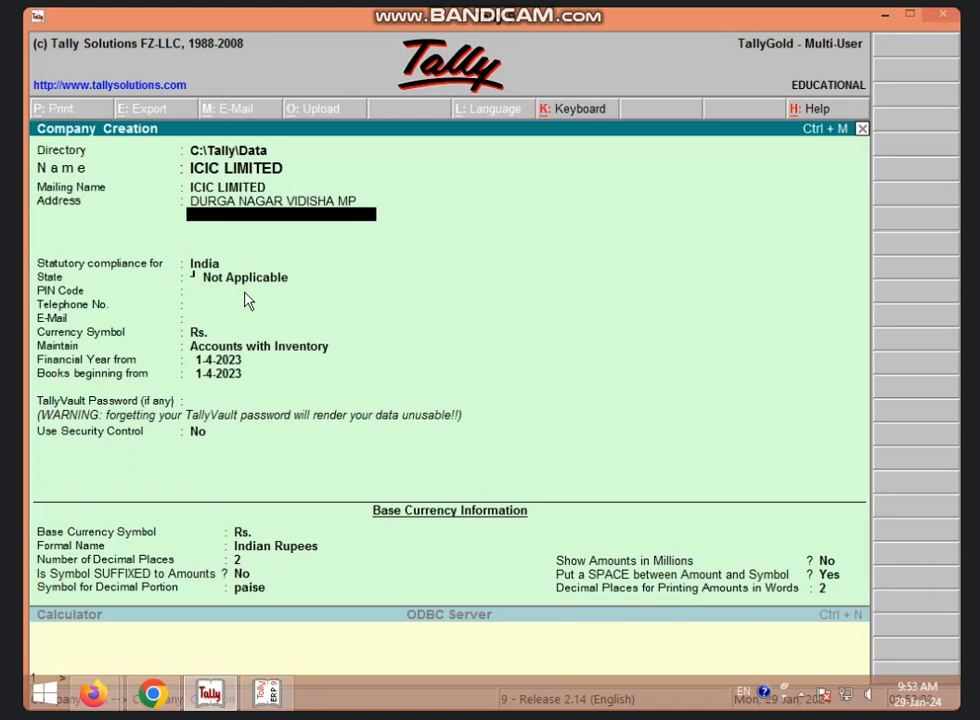
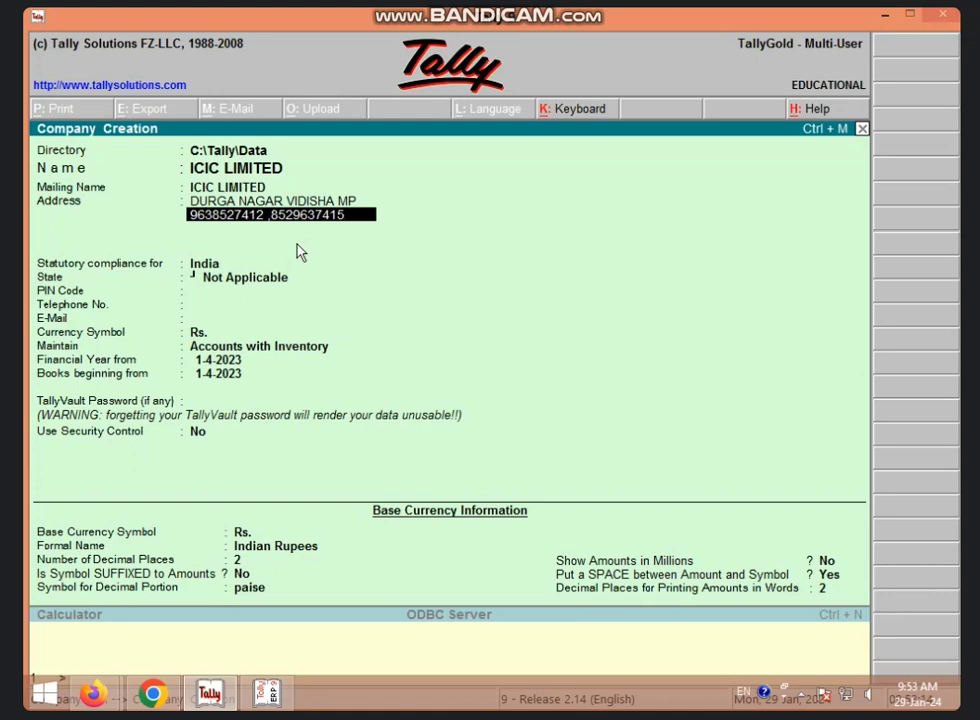
{"action": "key", "text": "Return"}
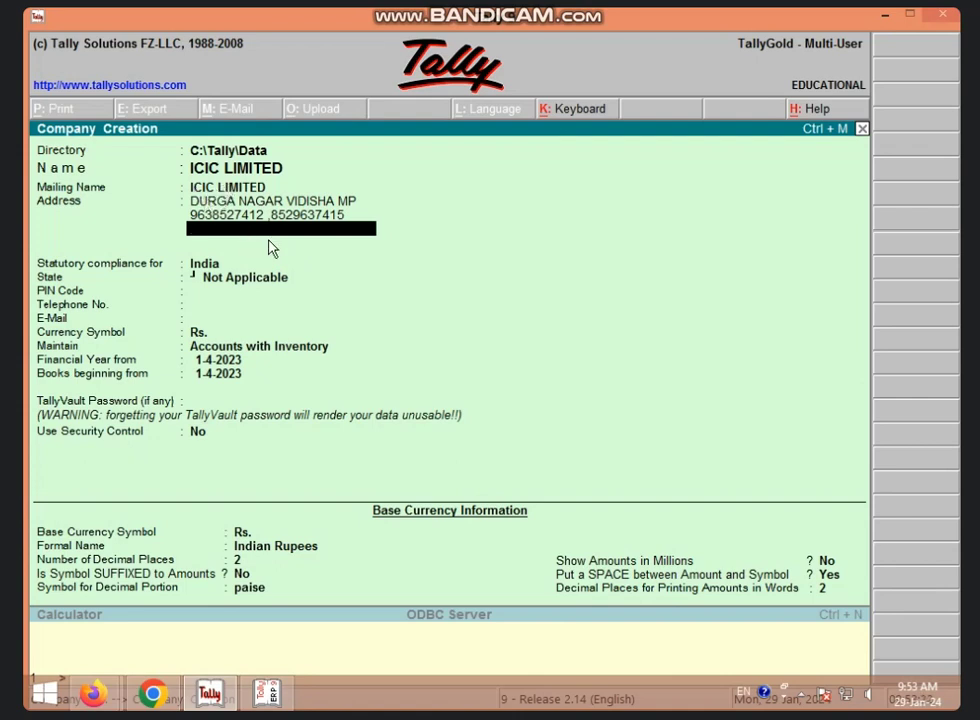
{"action": "key", "text": "Return"}
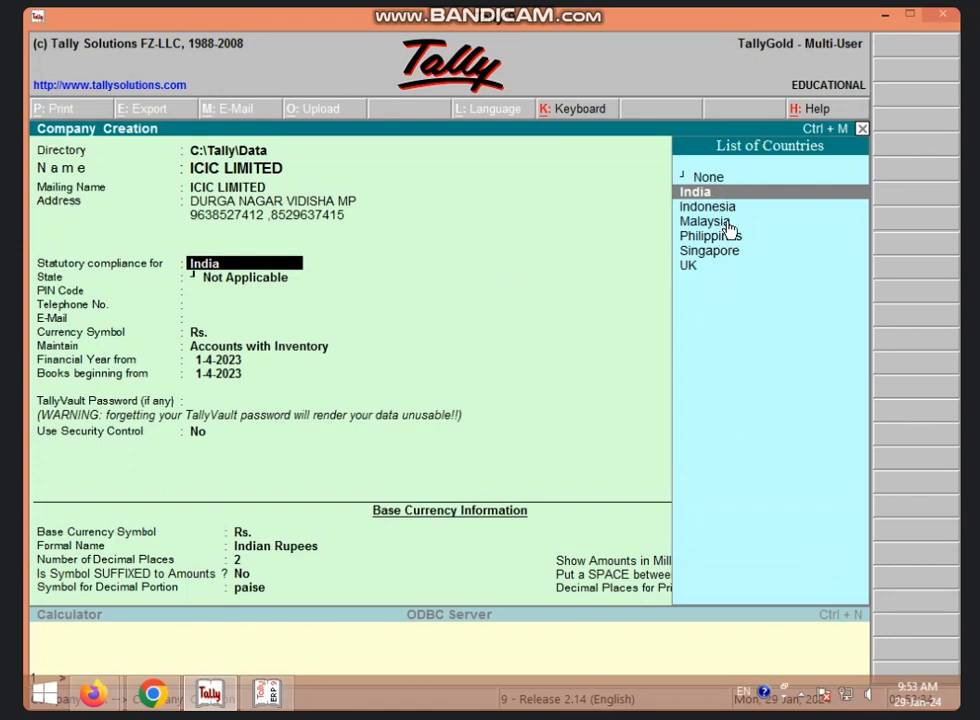
Keep India as the compliance country and pick Madhya Pradesh as the State.
{"action": "key", "text": "Return"}
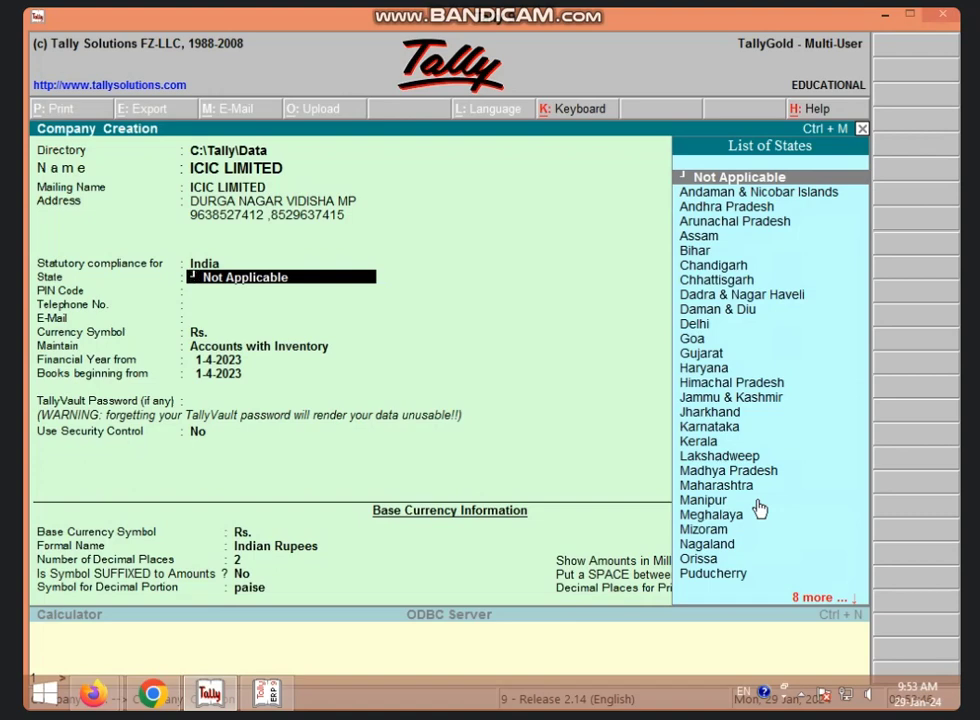
{"action": "type", "text": "M"}
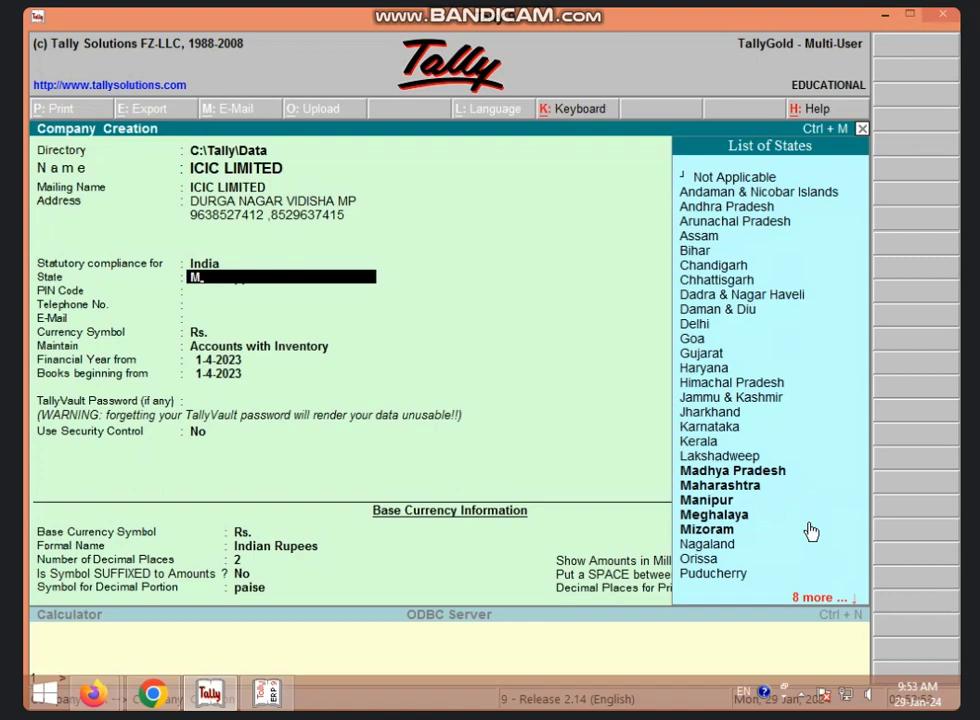
{"action": "left_click", "coordinate": [778, 472]}
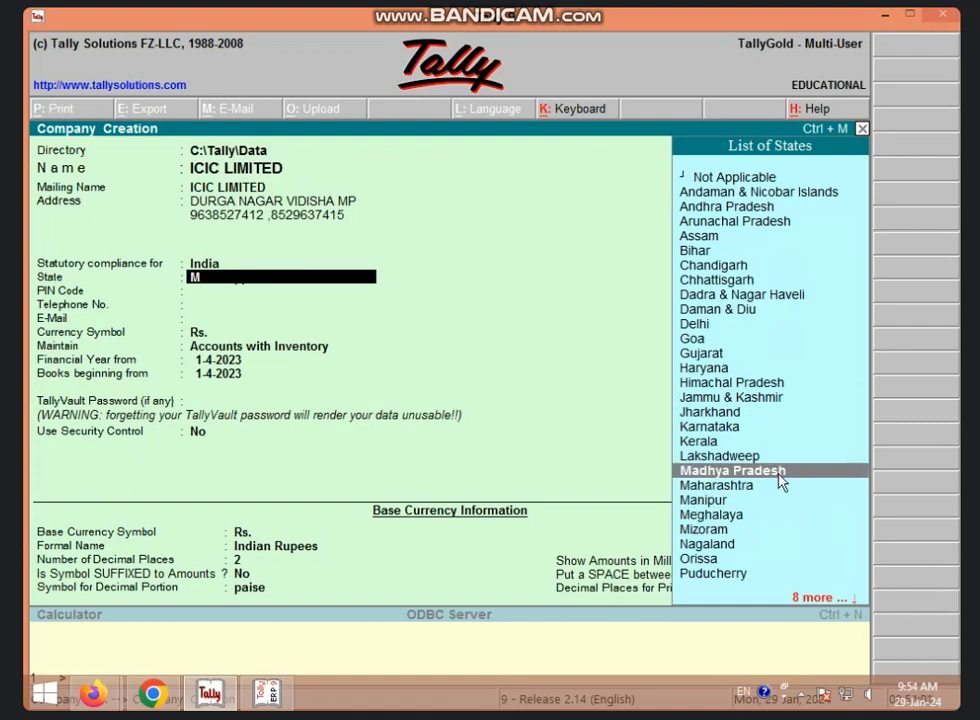
{"action": "left_click", "coordinate": [781, 472]}
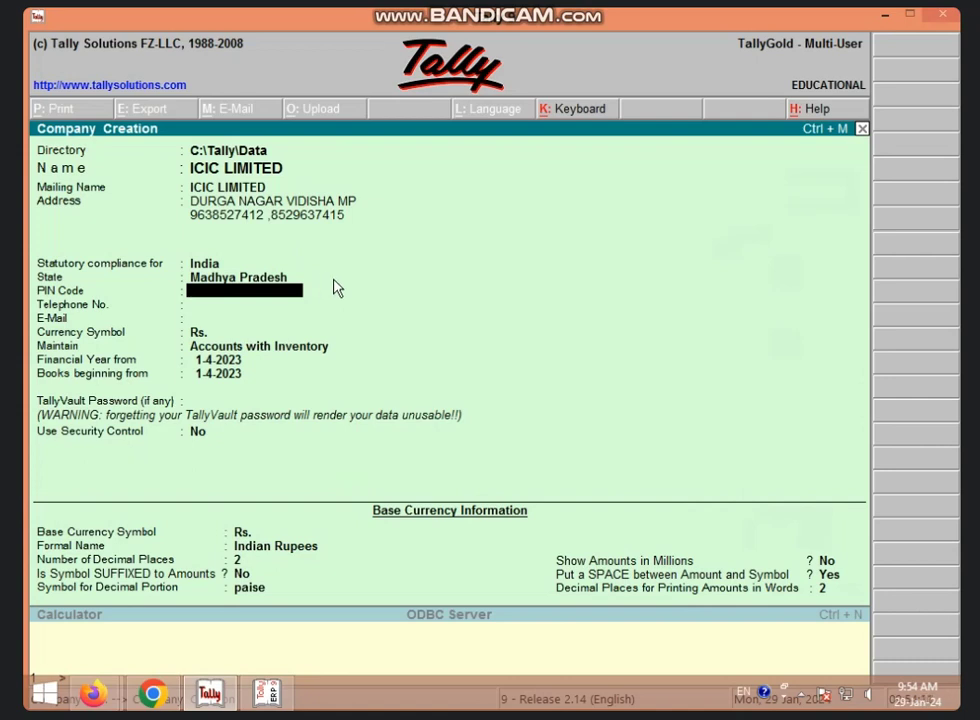
Enter the company's PIN code, office telephone number and e-mail address, fixing the e-mail's ending.
{"action": "type", "text": "464001"}
{"action": "key", "text": "Return"}
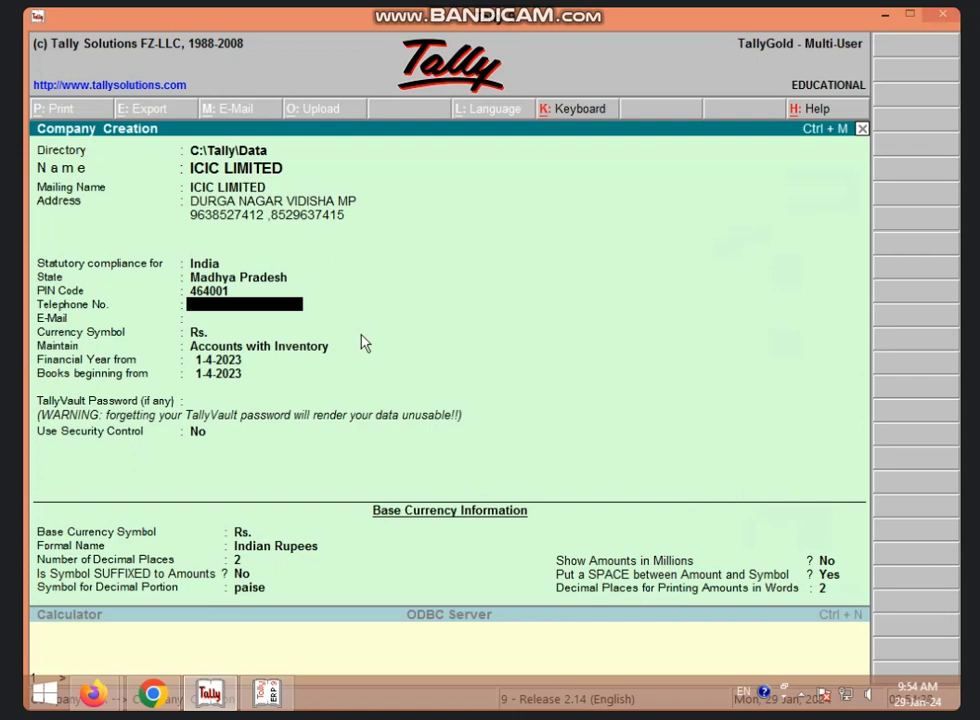
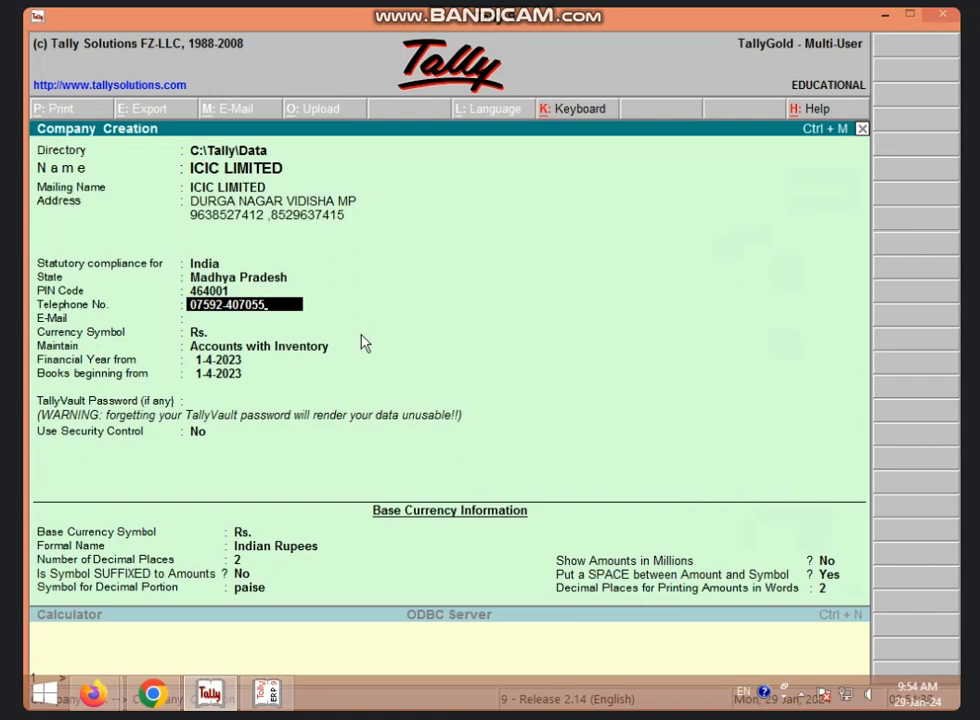
{"action": "key", "text": "Return"}
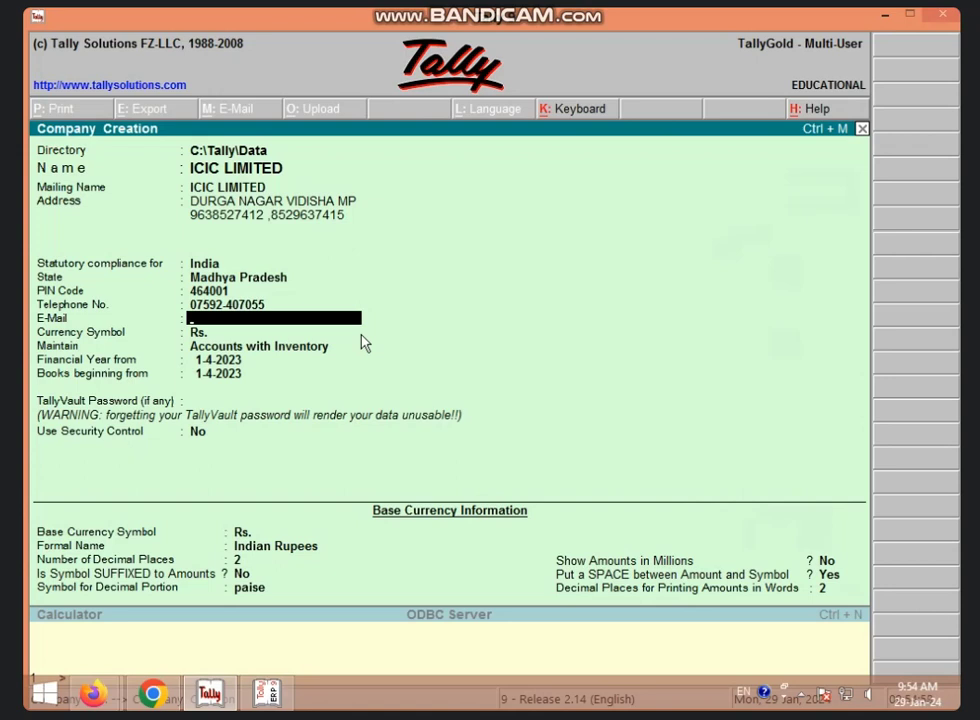
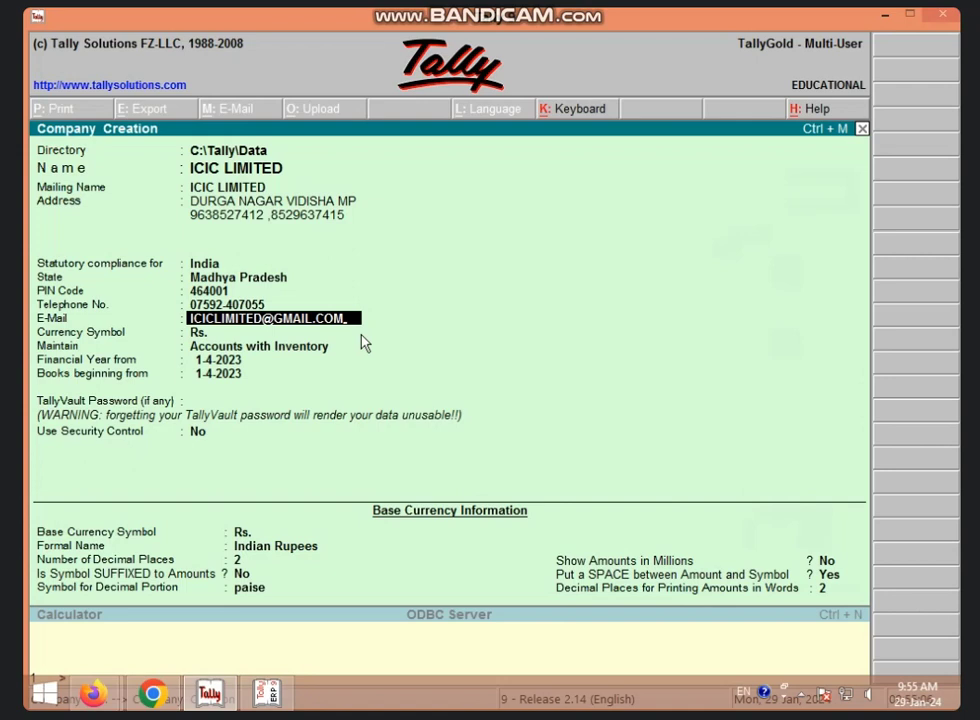
{"action": "type", "text": ".COM"}
{"action": "key", "text": "Return"}
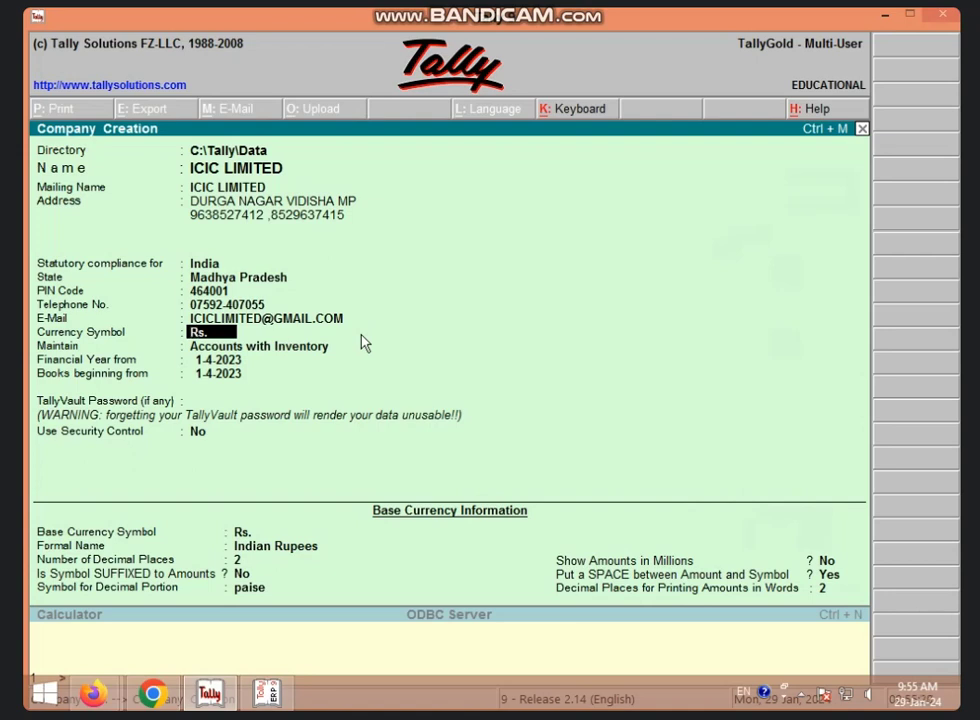
Choose Accounts with Inventory from the Type of Company list.
{"action": "key", "text": "Return"}
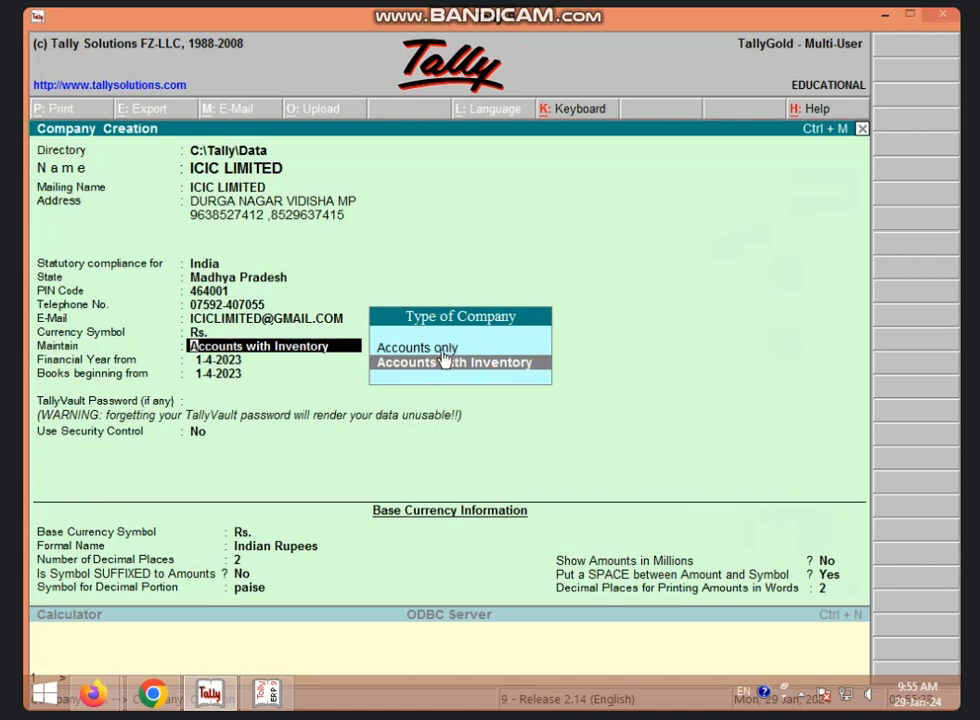
{"action": "key", "text": "Up"}
{"action": "left_click", "coordinate": [548, 366]}
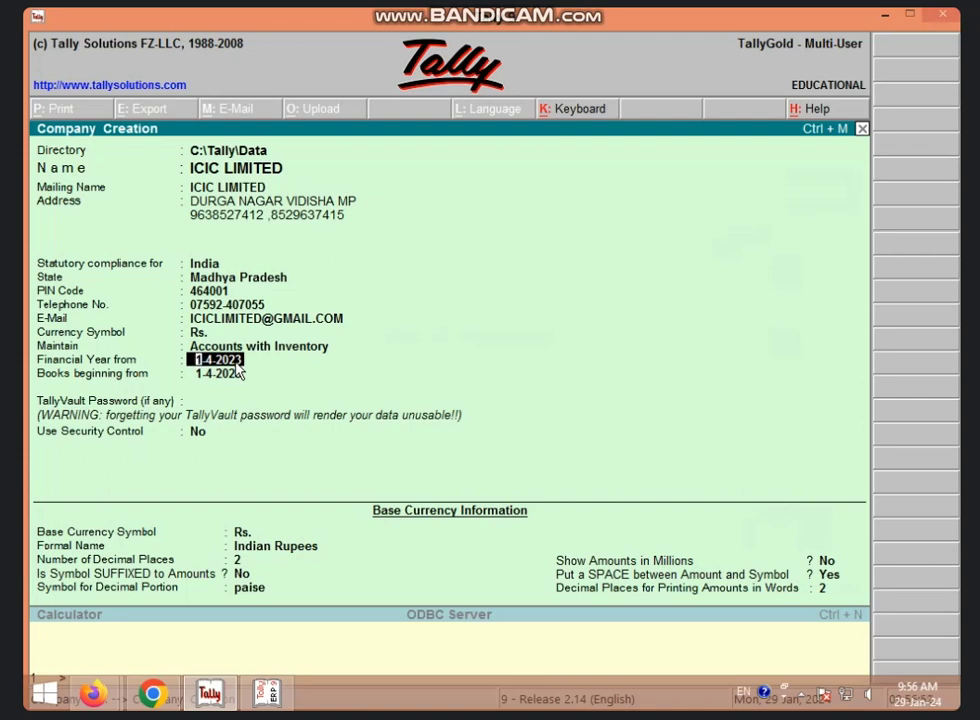
Accept 1-4-2023 as the financial year start date.
{"action": "key", "text": "Return"}
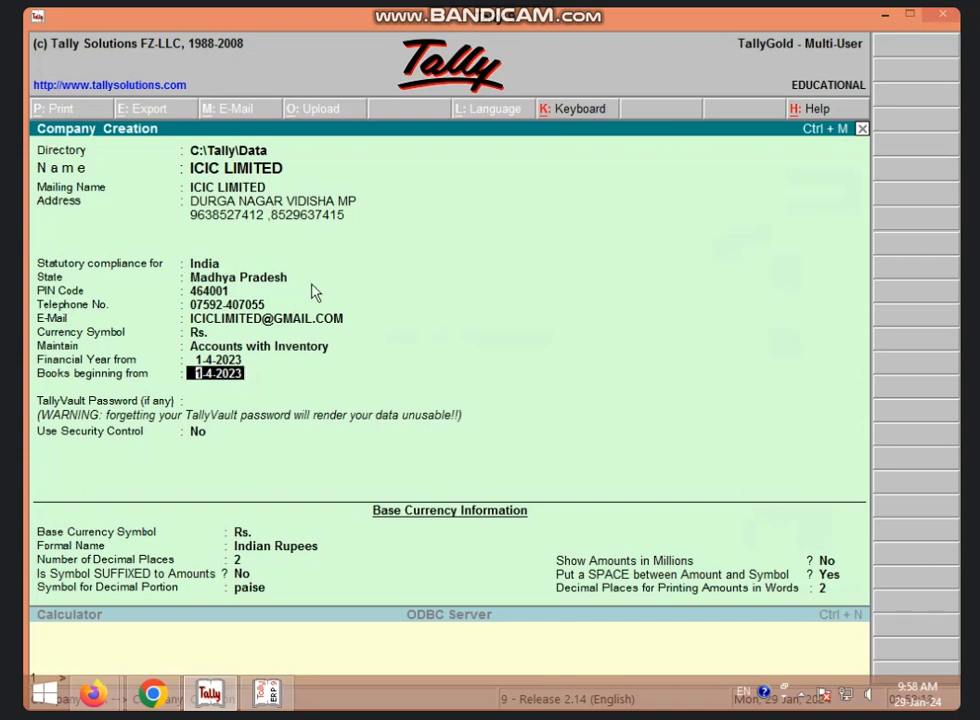
Accept 1-4-2023 as the books-beginning date.
{"action": "key", "text": "Return"}
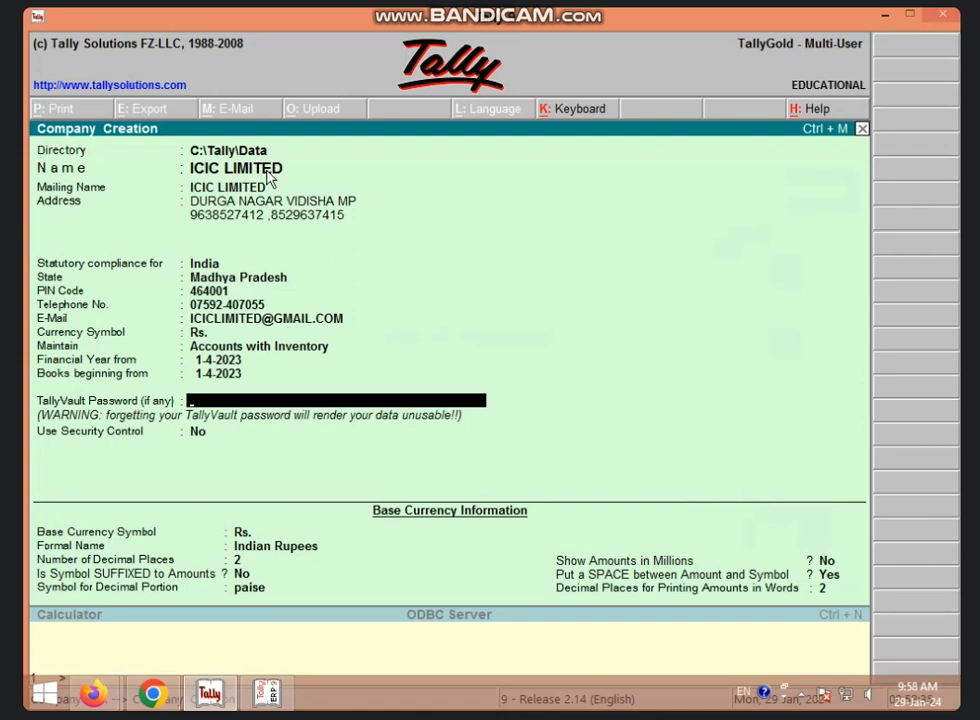
Leave the TallyVault password blank and set Use Security Control to Yes.
{"action": "key", "text": "Return"}
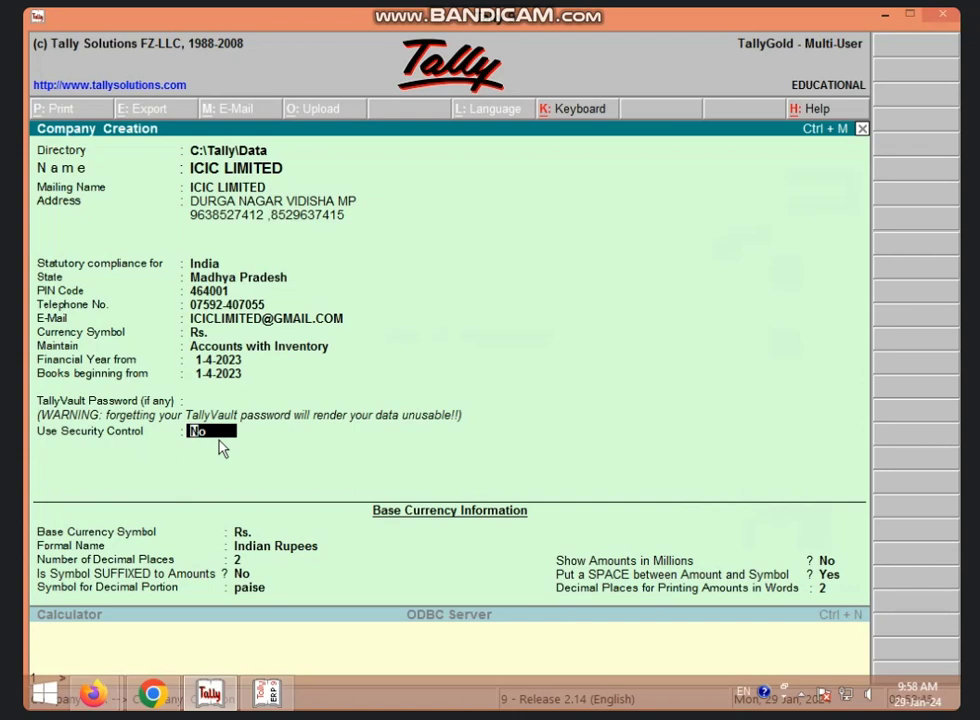
{"action": "type", "text": "Y"}
{"action": "key", "text": "Return"}
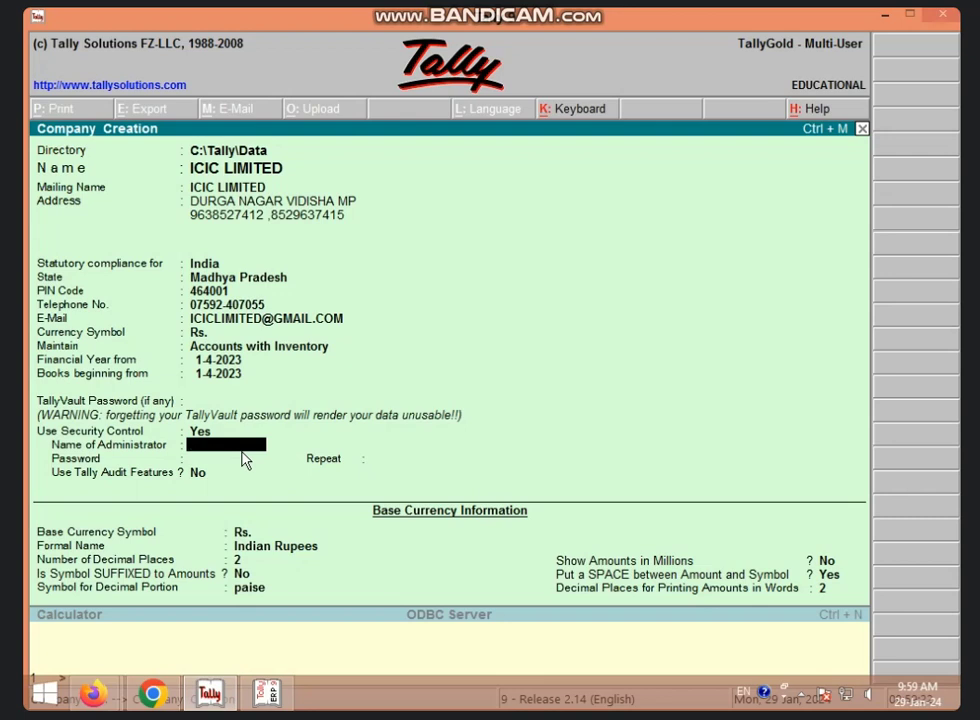
Name ICIC LIMITED as administrator, enter and repeat the password, leaving Tally Audit Features at No.
{"action": "type", "text": "ICIC LIMITED"}
{"action": "key", "text": "Return"}
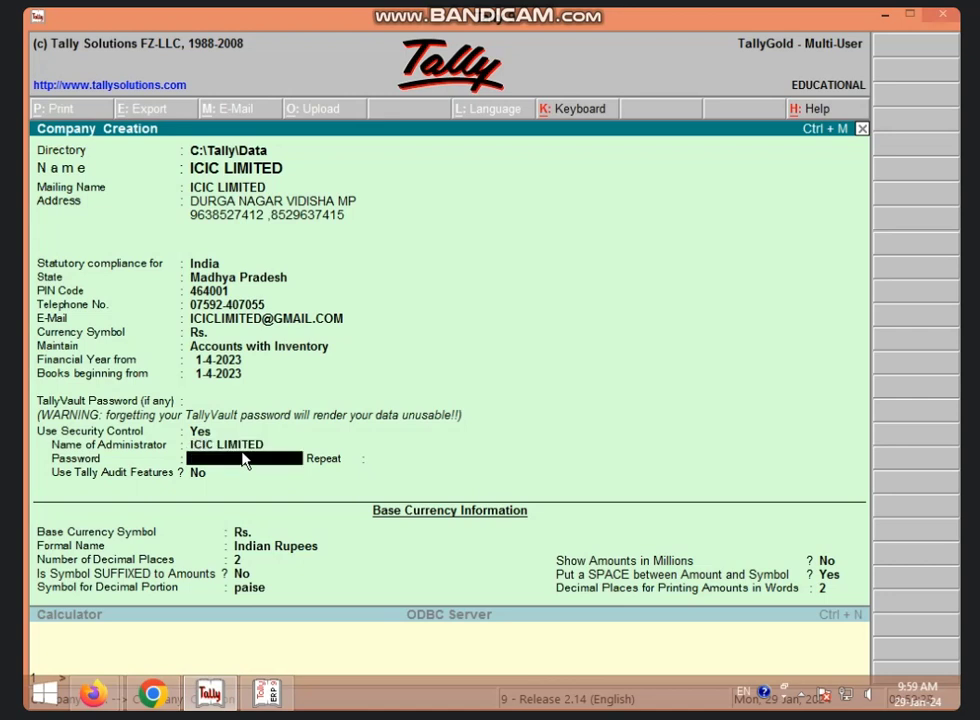
{"action": "type", "text": "****"}
{"action": "key", "text": "Return"}
{"action": "type", "text": "****"}
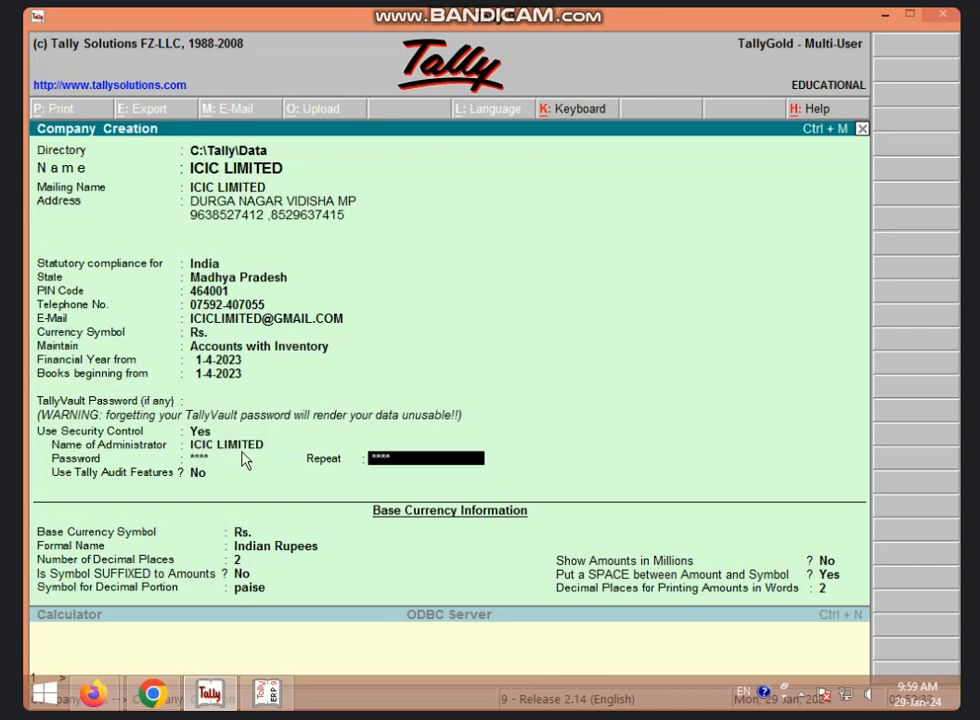
{"action": "key", "text": "Return"}
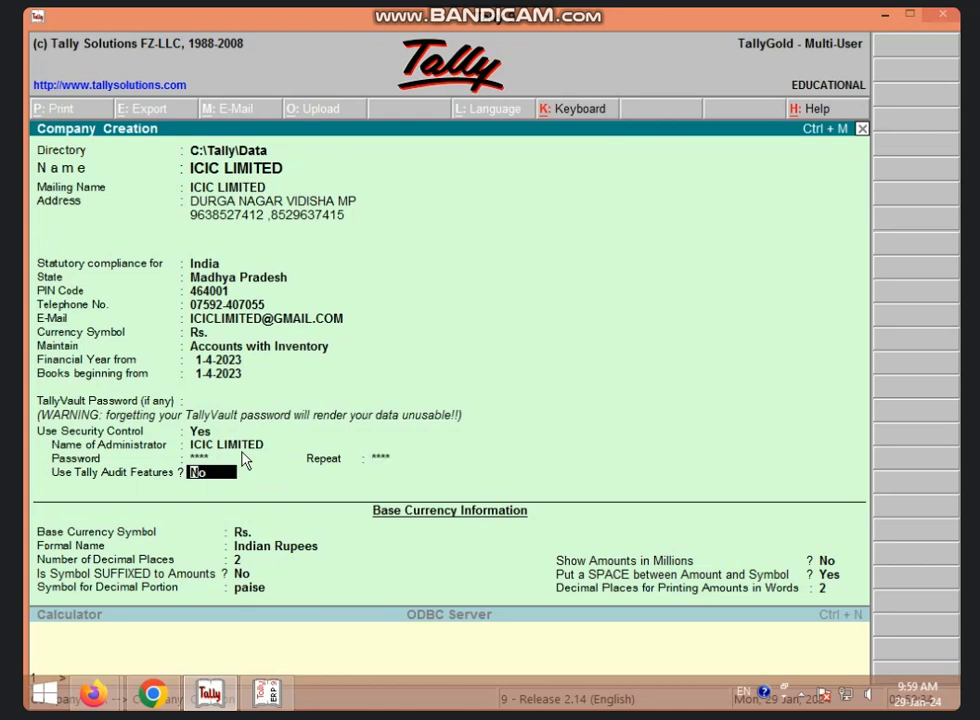
{"action": "key", "text": "Return"}
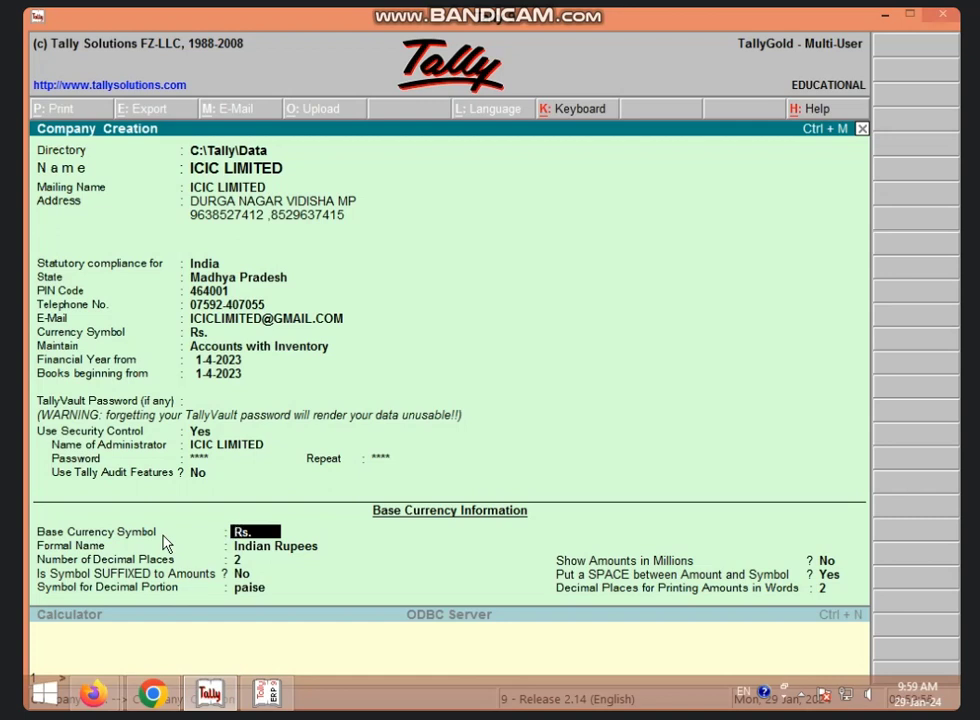
Accept Rs. as the base currency symbol and Indian Rupees as its formal name.
{"action": "key", "text": "Return"}
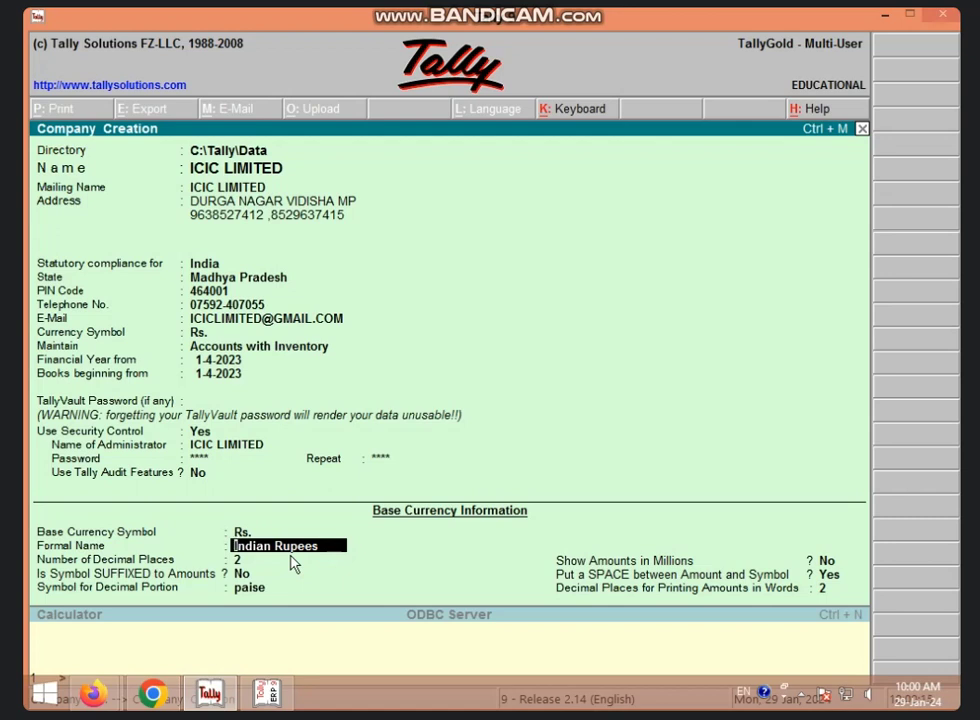
{"action": "key", "text": "Return"}
Set 2 decimal places, symbol not suffixed, paise as decimal portion, and amounts not in millions.
{"action": "type", "text": "3"}
{"action": "type", "text": "2"}
{"action": "key", "text": "Return"}
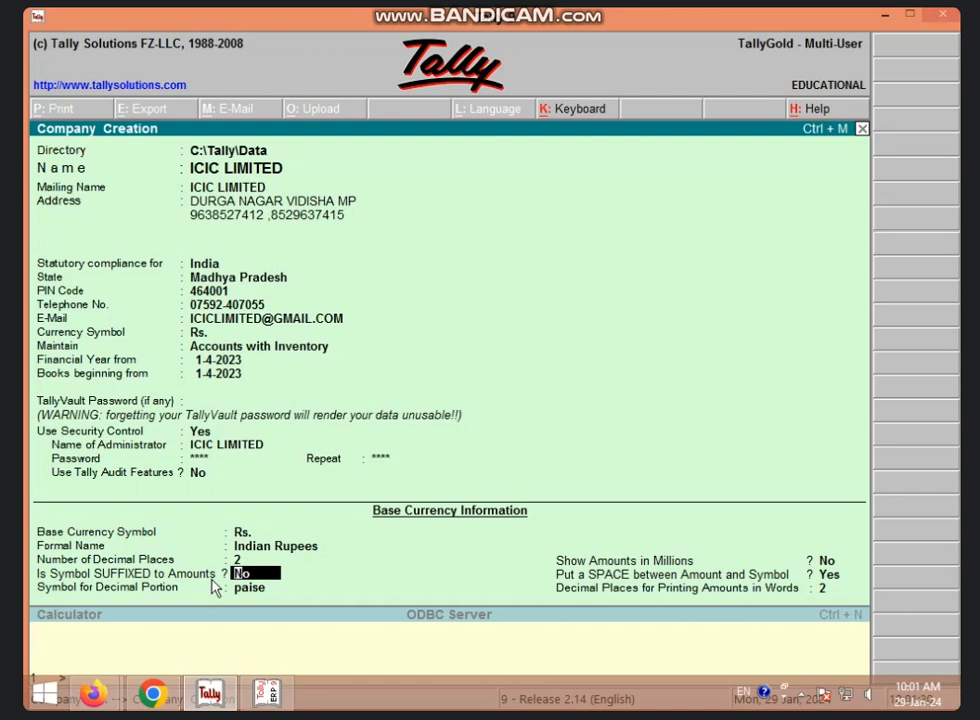
{"action": "key", "text": "Return"}
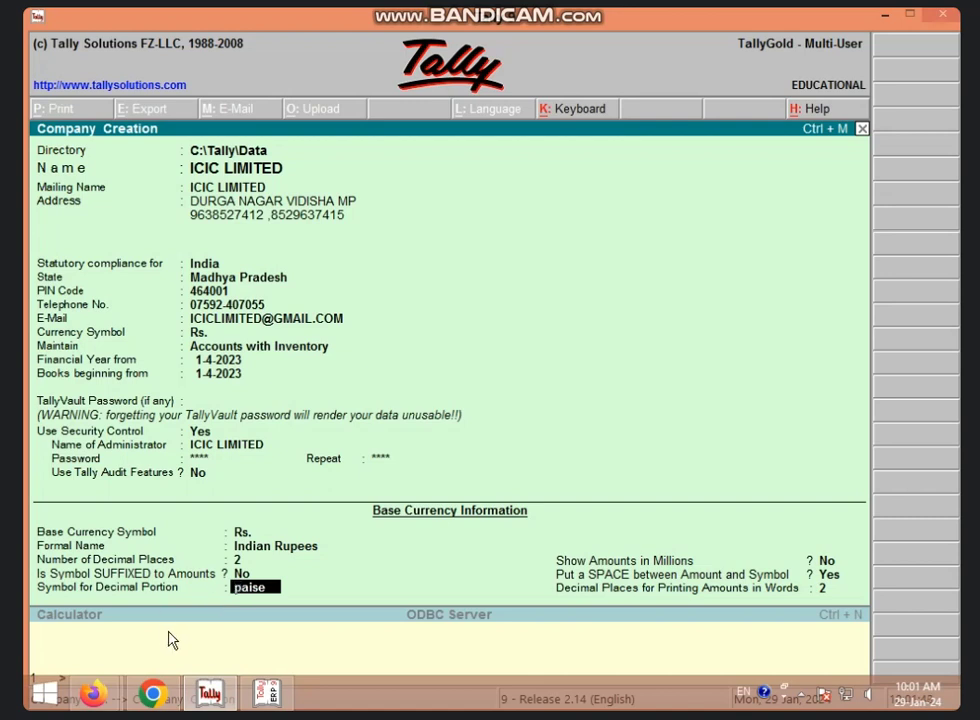
{"action": "key", "text": "Return"}
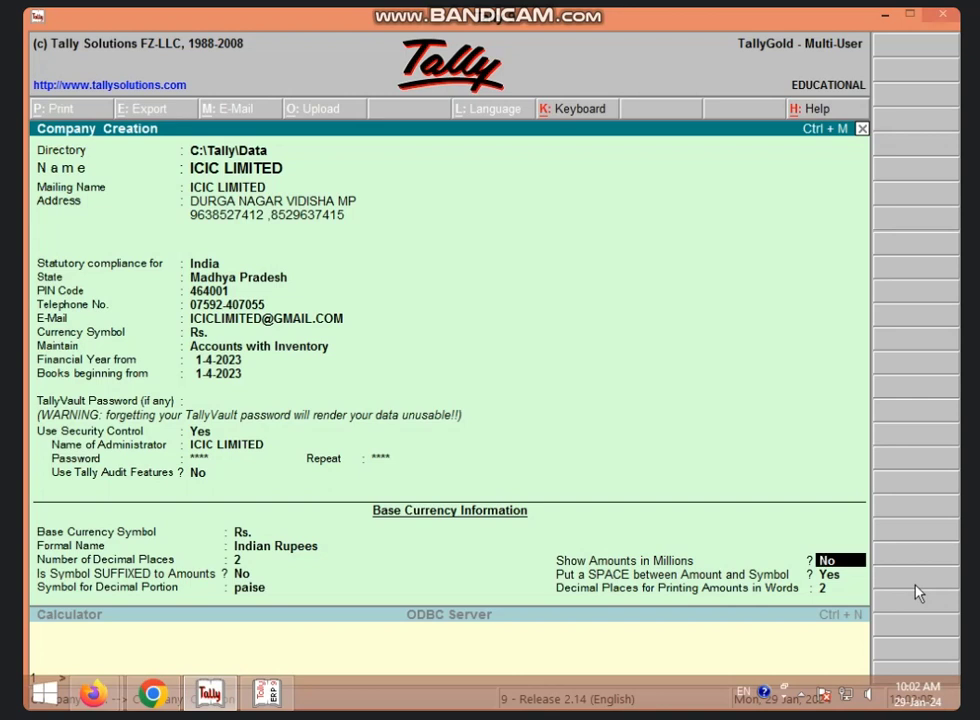
{"action": "key", "text": "Return"}
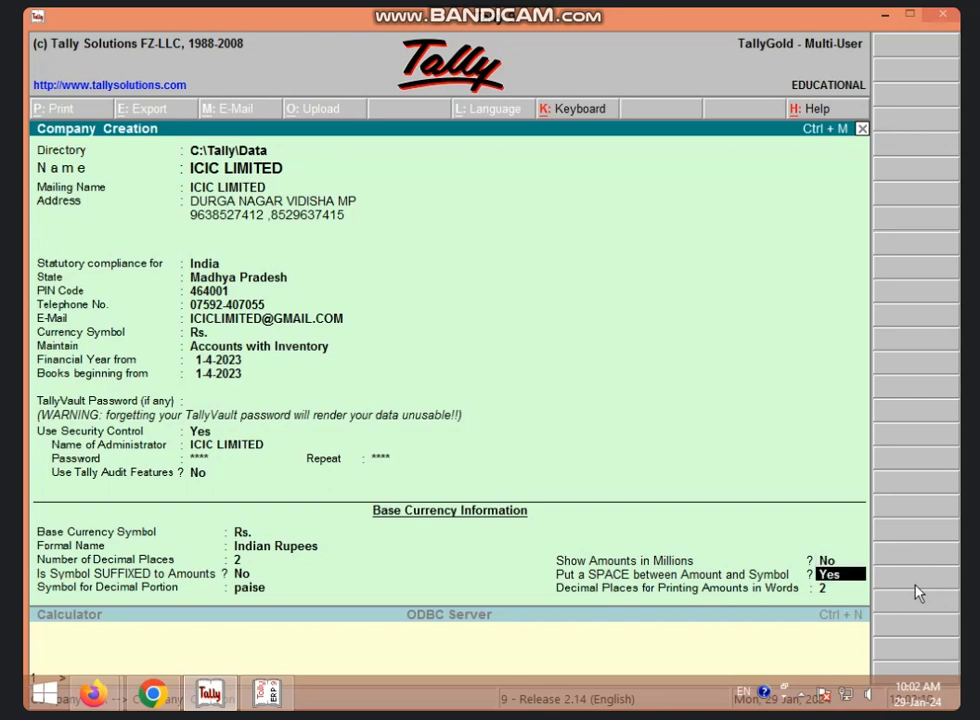